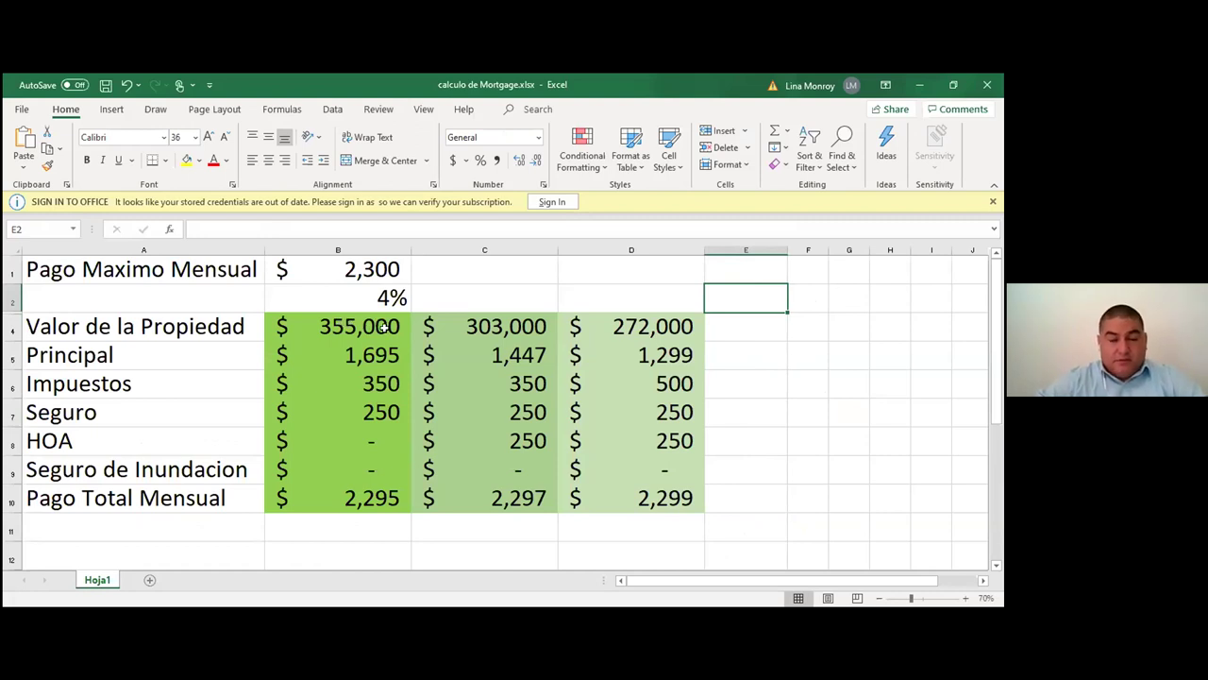
Examine the maximum monthly payment and the first property's value, principal, taxes, insurance, HOA and total payment in column B
{"action": "left_click", "coordinate": [378, 326]}
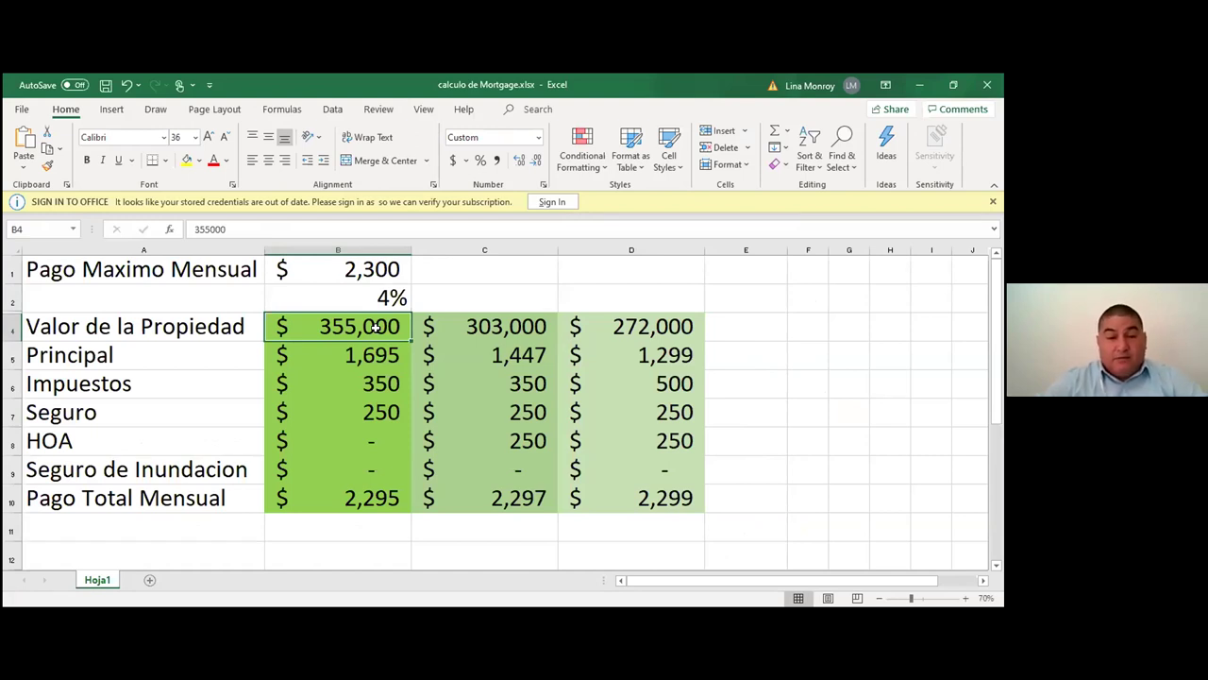
{"action": "left_click", "coordinate": [374, 271]}
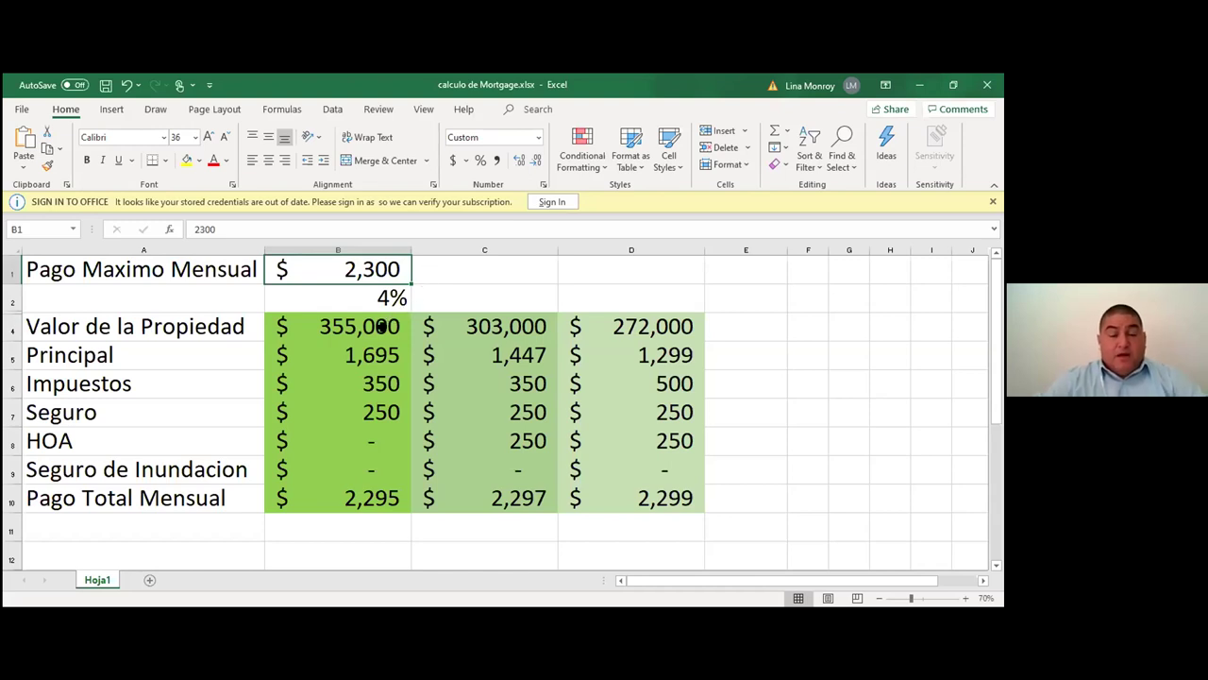
{"action": "left_click", "coordinate": [385, 327]}
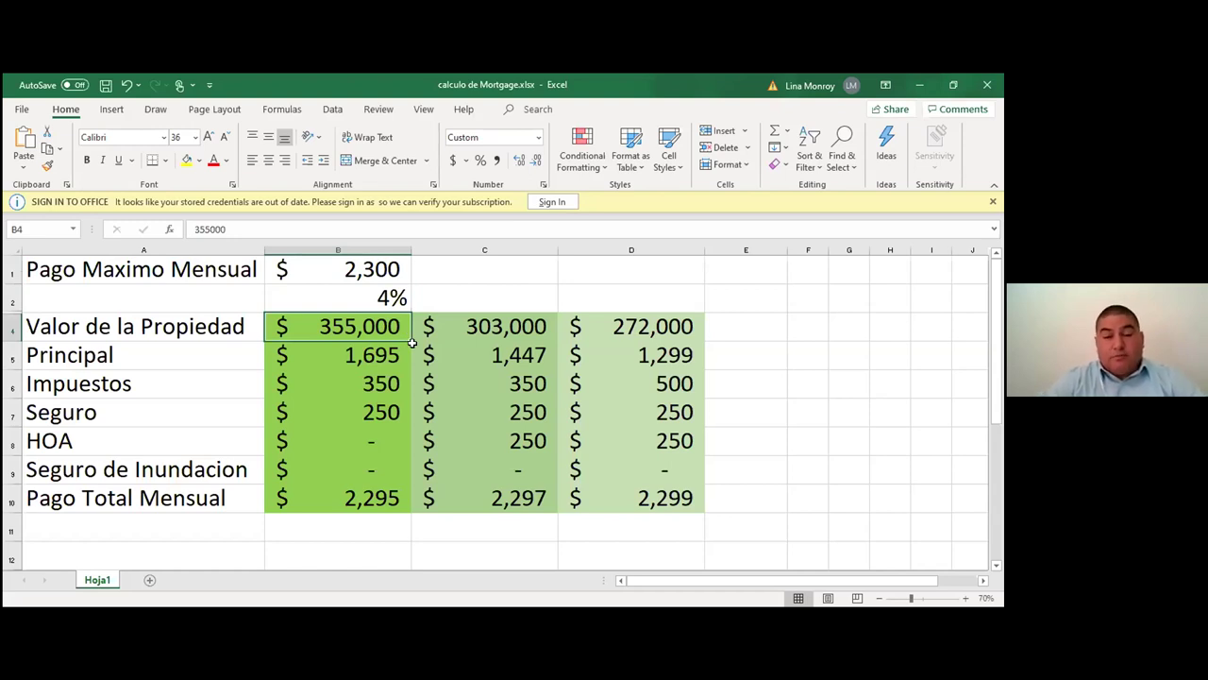
{"action": "key", "text": "Down"}
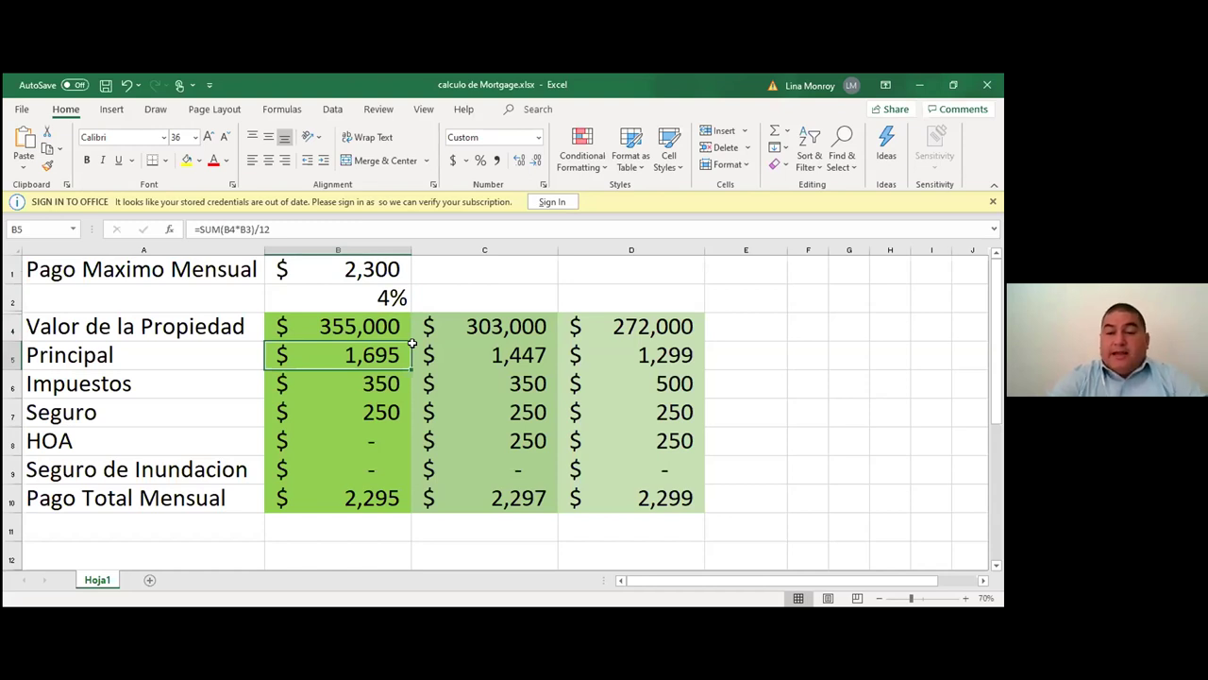
{"action": "key", "text": "Down"}
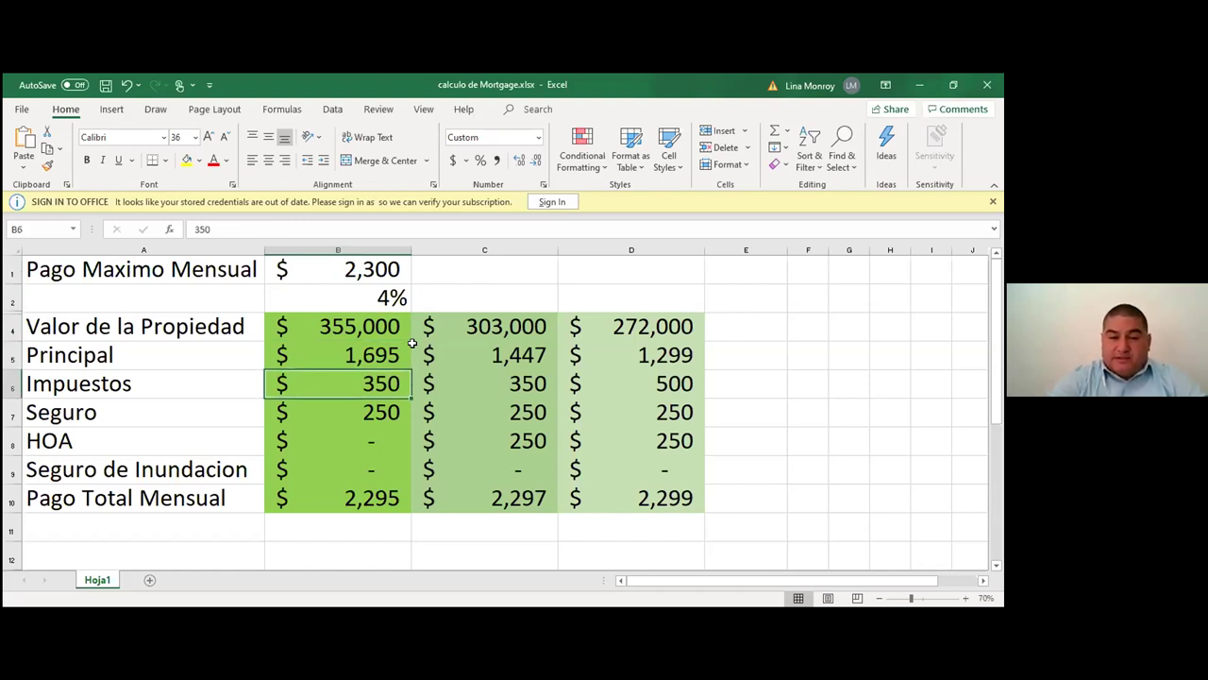
{"action": "key", "text": "Down"}
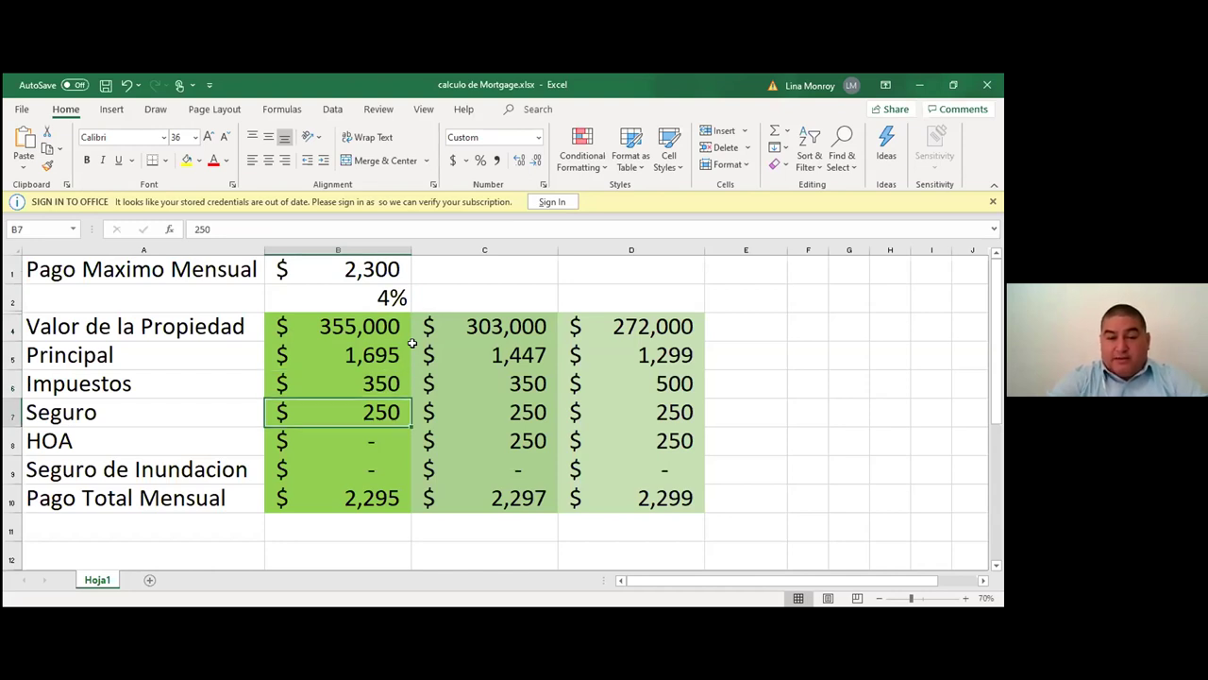
{"action": "key", "text": "Down"}
{"action": "key", "text": "Down"}
{"action": "key", "text": "Down"}
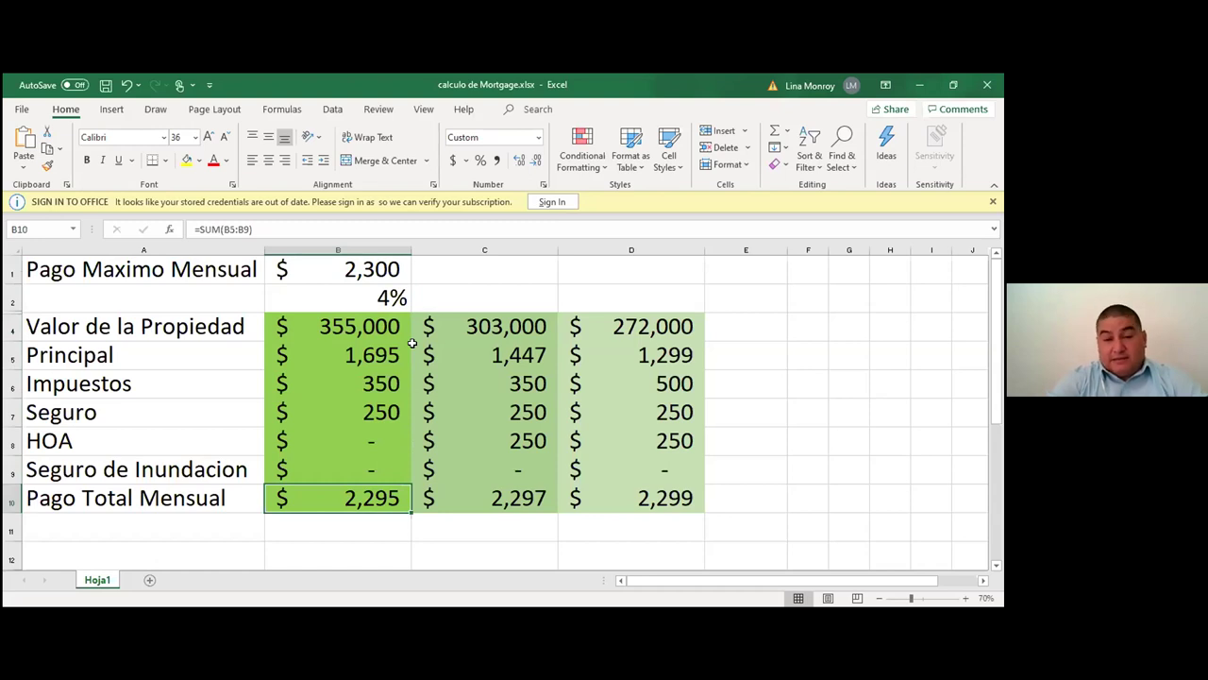
{"action": "key", "text": "Up"}
{"action": "key", "text": "Up"}
{"action": "key", "text": "Up"}
{"action": "key", "text": "Up"}
{"action": "key", "text": "Down"}
{"action": "key", "text": "Down"}
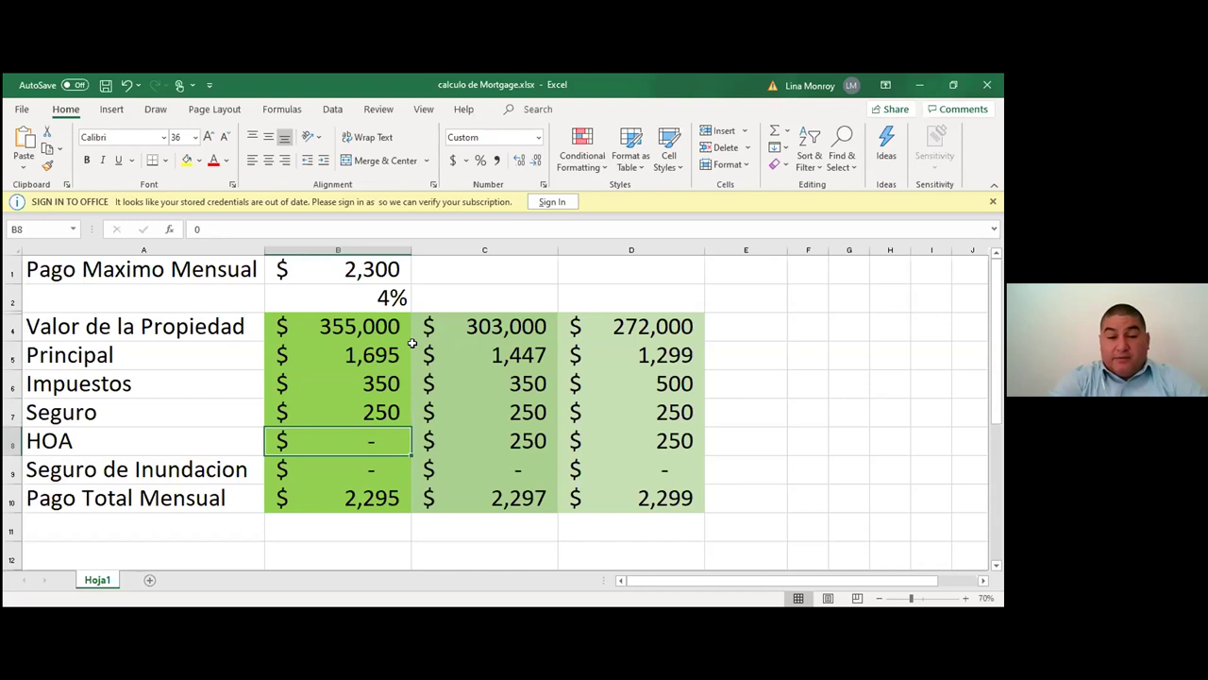
Examine the second property's HOA, principal, total monthly payment and property value in column C
{"action": "key", "text": "Right"}
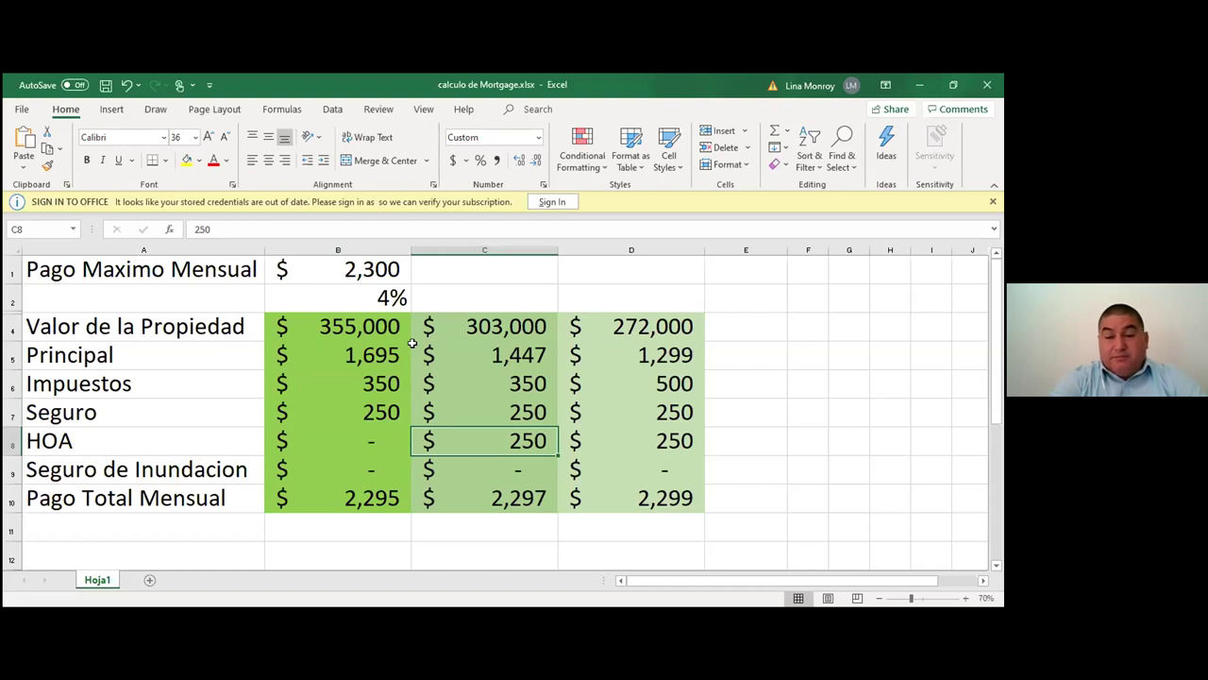
{"action": "key", "text": "Up"}
{"action": "key", "text": "Up"}
{"action": "key", "text": "Up"}
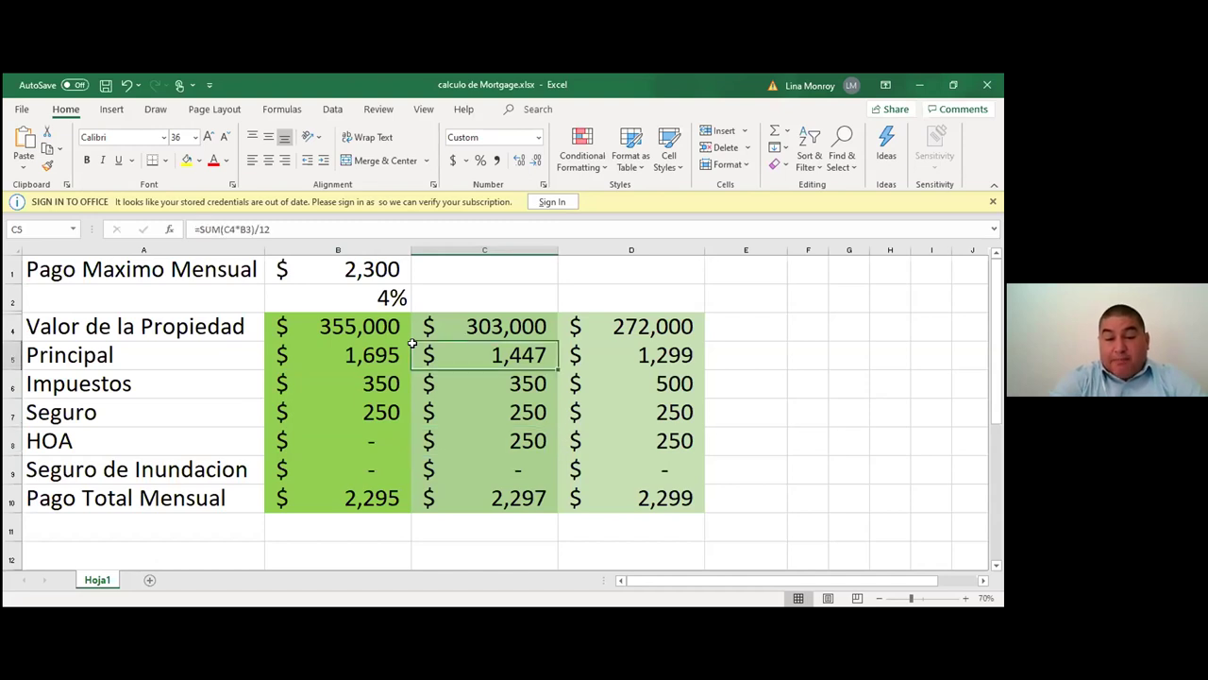
{"action": "key", "text": "Down"}
{"action": "key", "text": "Down"}
{"action": "key", "text": "Down"}
{"action": "key", "text": "Down"}
{"action": "key", "text": "Down"}
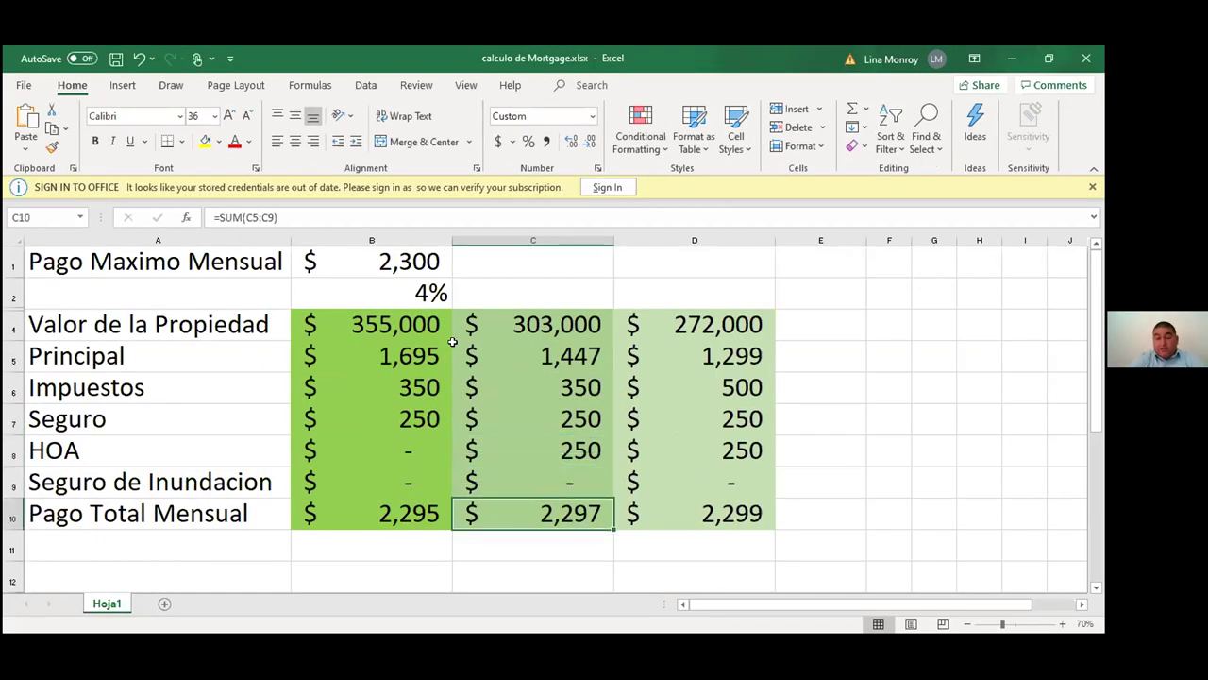
{"action": "key", "text": "Up"}
{"action": "key", "text": "Up"}
{"action": "key", "text": "Up"}
{"action": "key", "text": "Up"}
{"action": "key", "text": "Up"}
{"action": "key", "text": "Up"}
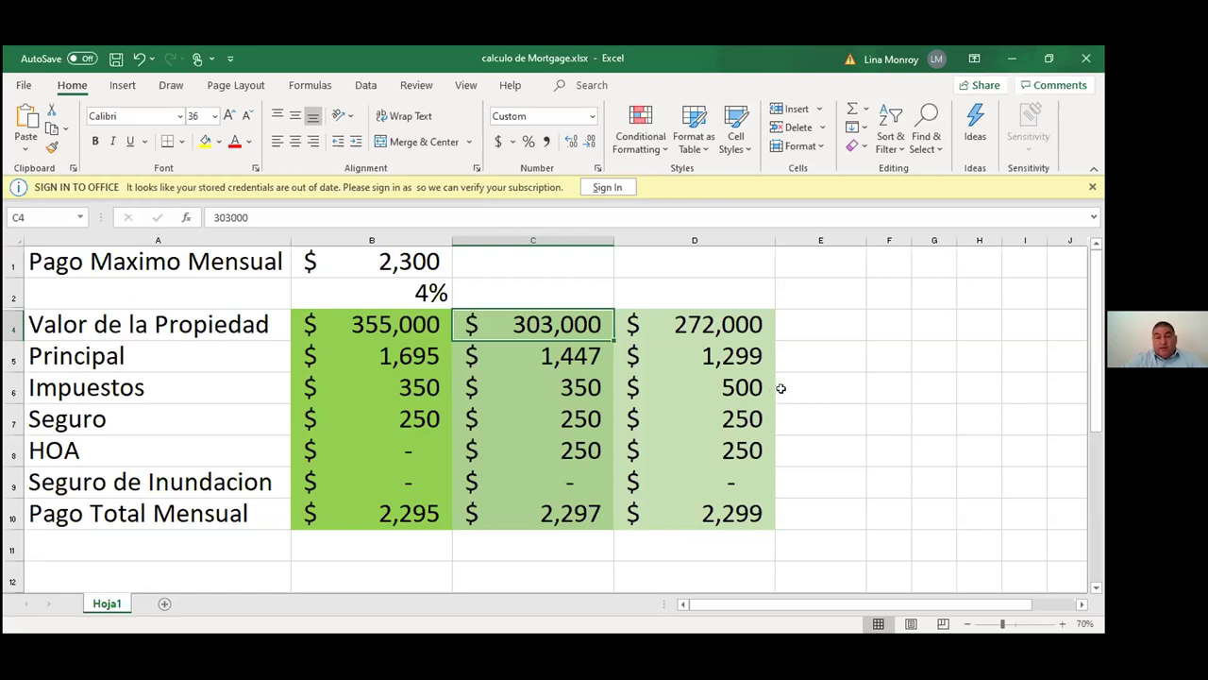
Review the third property's HOA, taxes, property value and total monthly payment in column D
{"action": "left_click", "coordinate": [751, 448]}
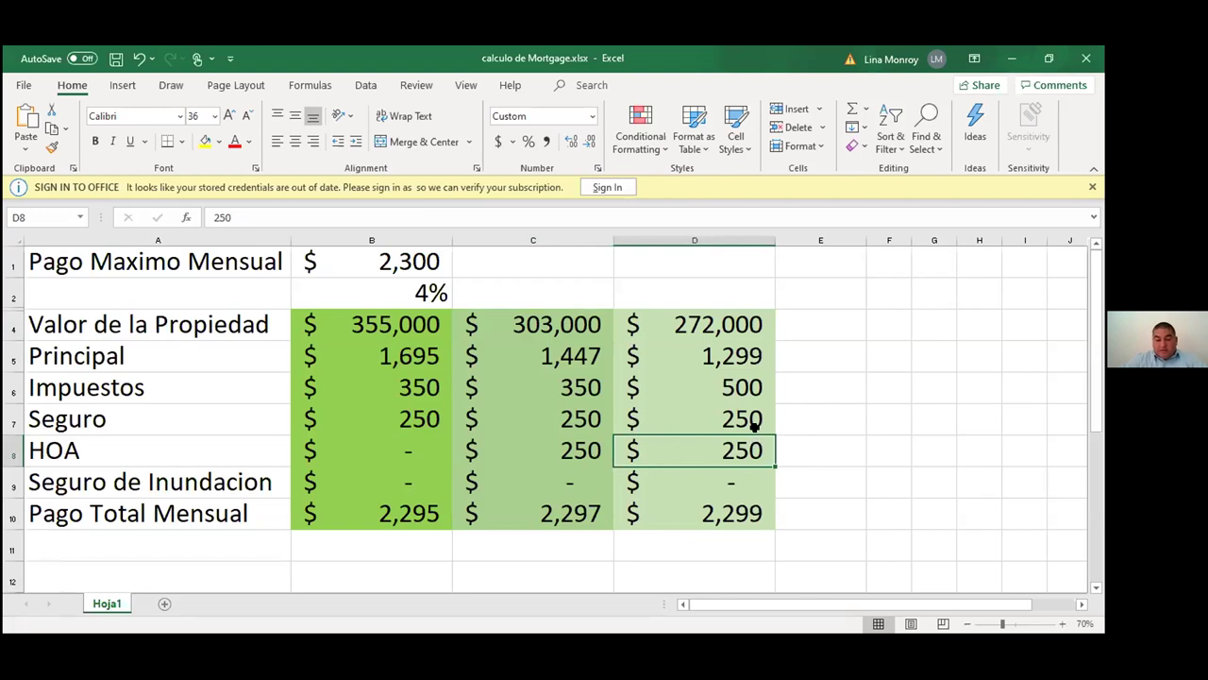
{"action": "left_click", "coordinate": [745, 387]}
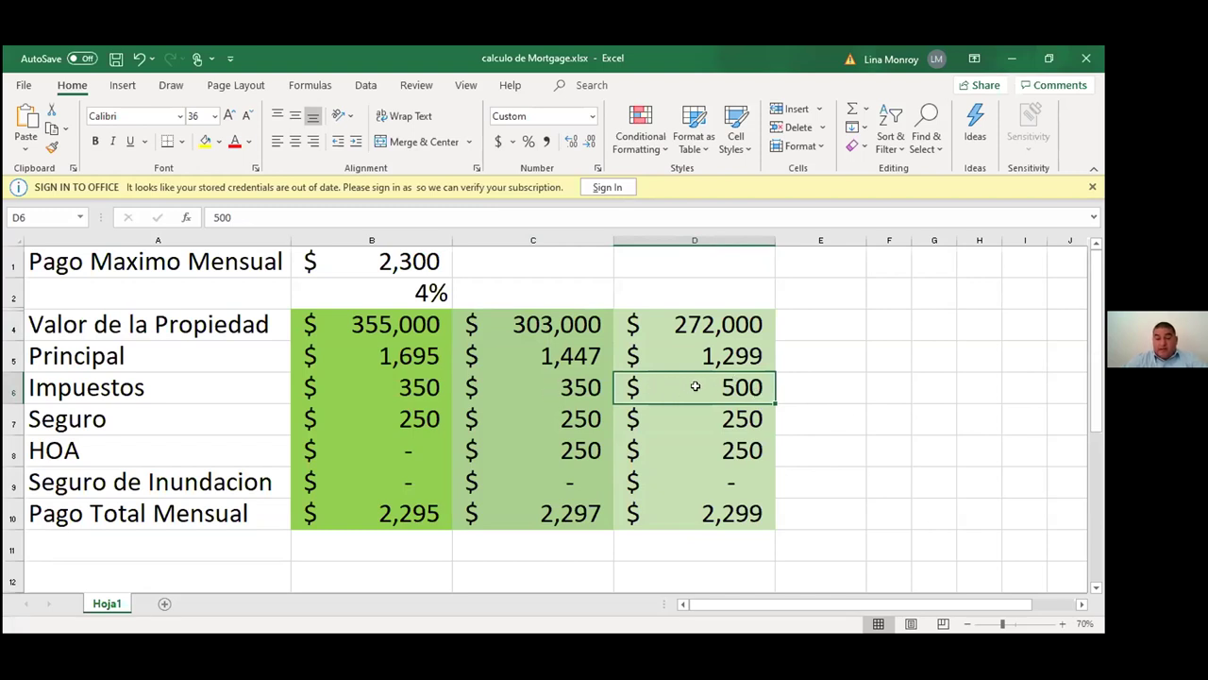
{"action": "left_click", "coordinate": [744, 451]}
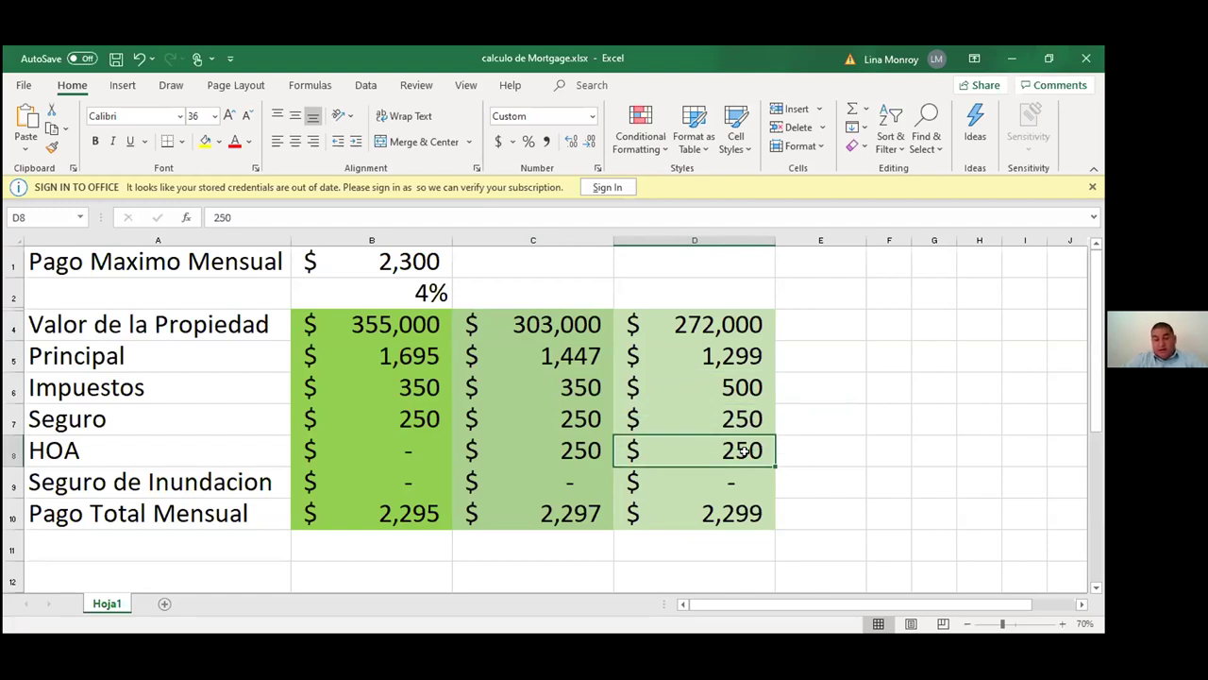
{"action": "left_click", "coordinate": [730, 325]}
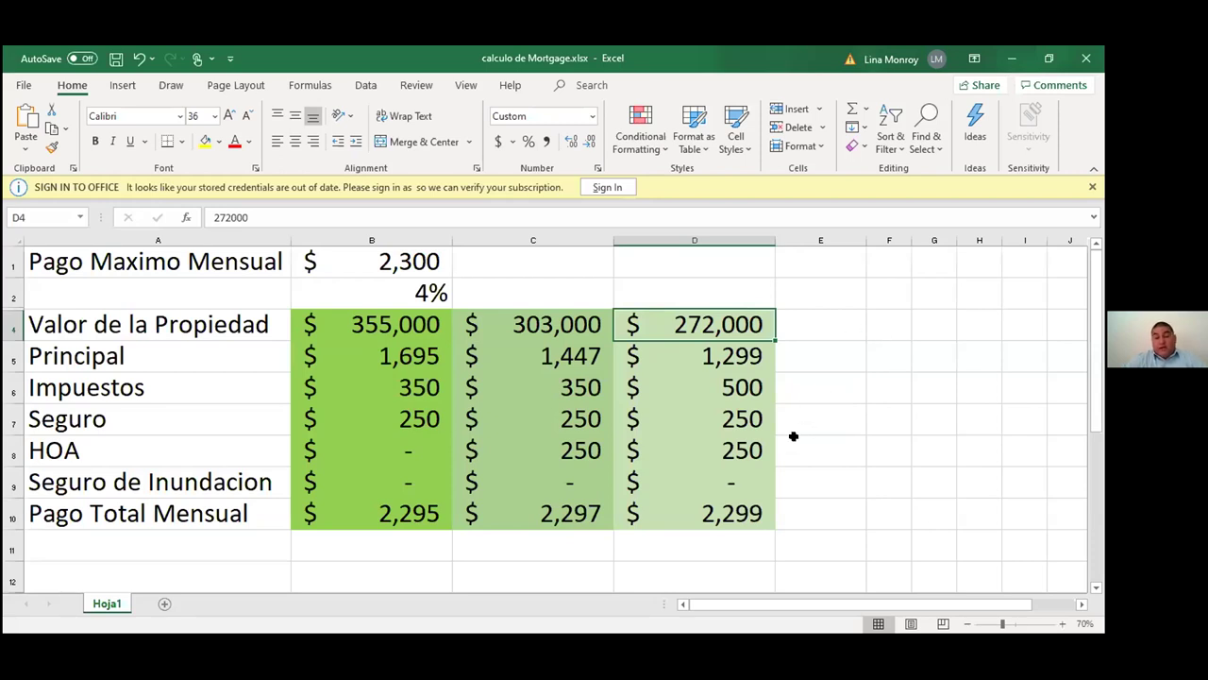
{"action": "left_click", "coordinate": [742, 515]}
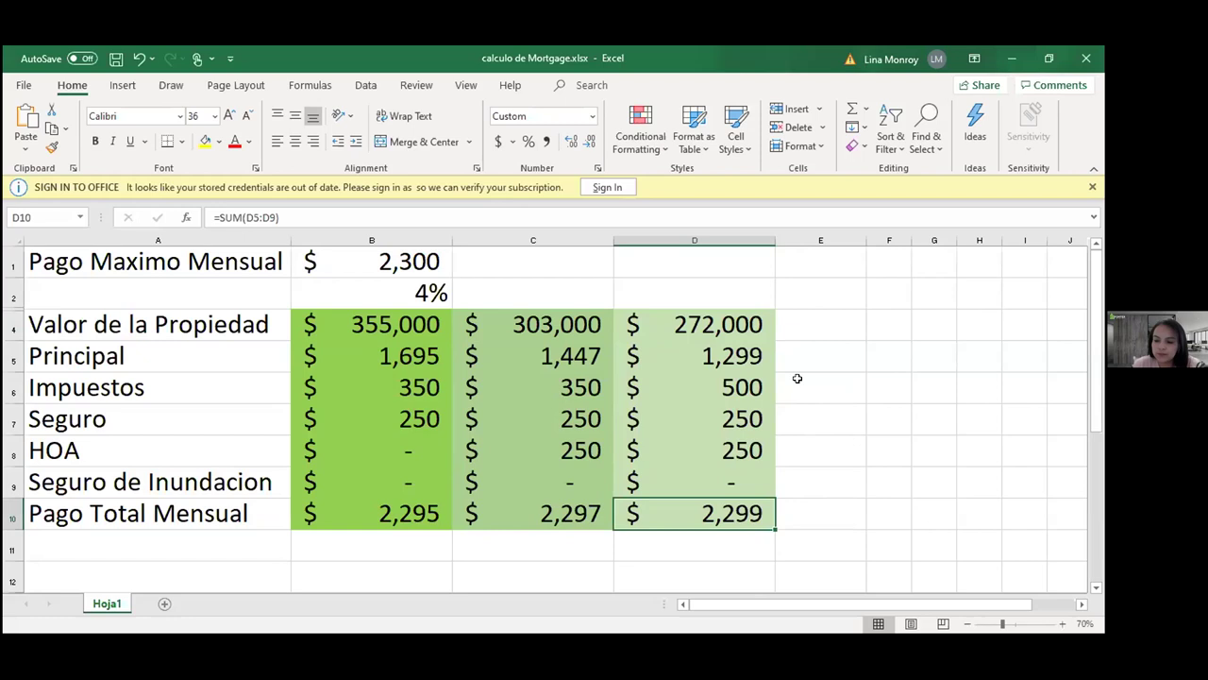
Set Seguro de Inundacion to 50 for all three properties in cells B9, C9 and D9
{"action": "left_click", "coordinate": [411, 479]}
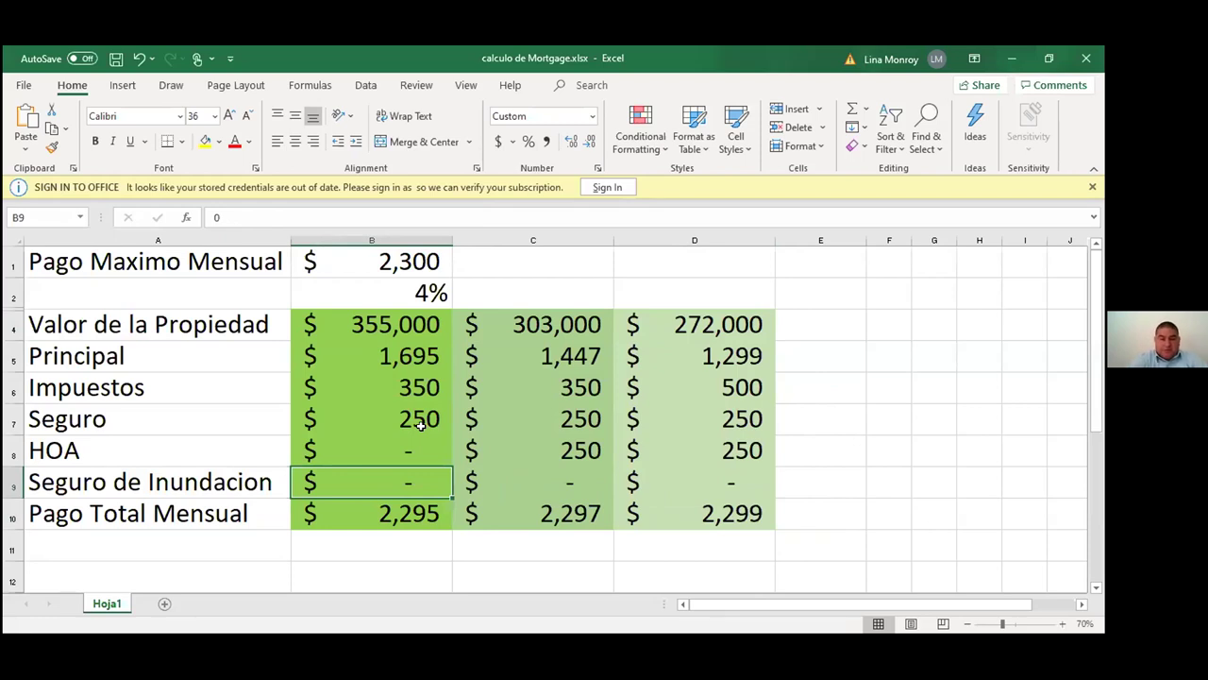
{"action": "type", "text": "50"}
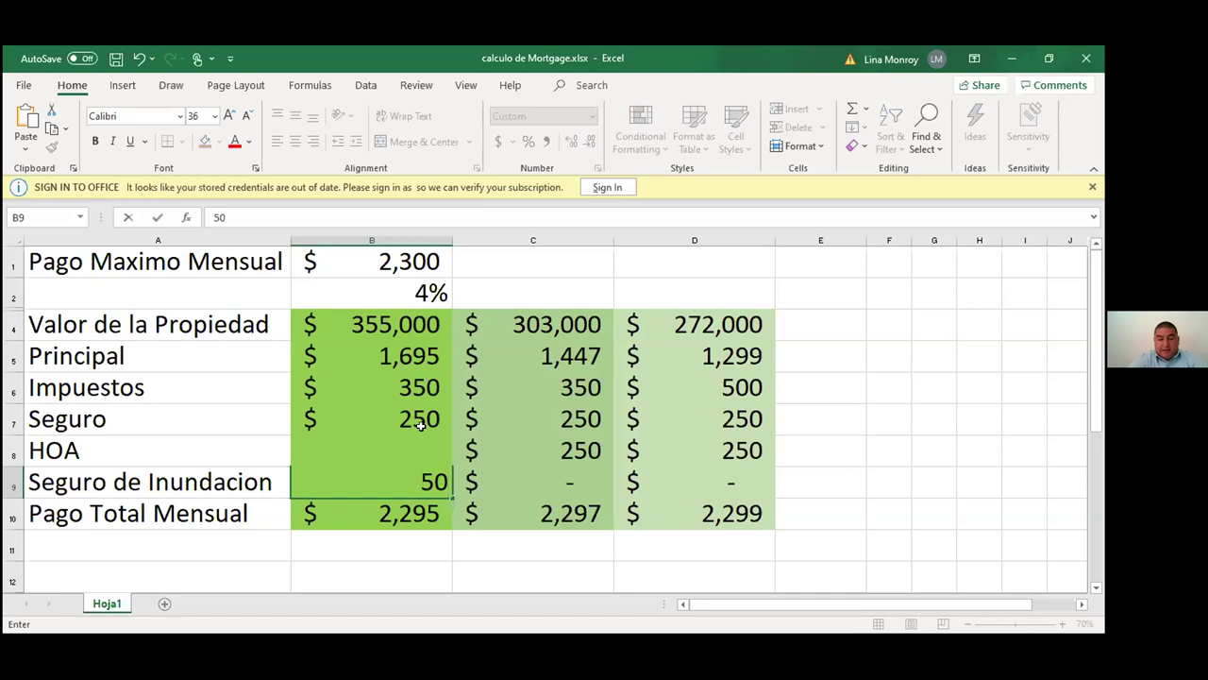
{"action": "key", "text": "Tab"}
{"action": "type", "text": "50"}
{"action": "key", "text": "Tab"}
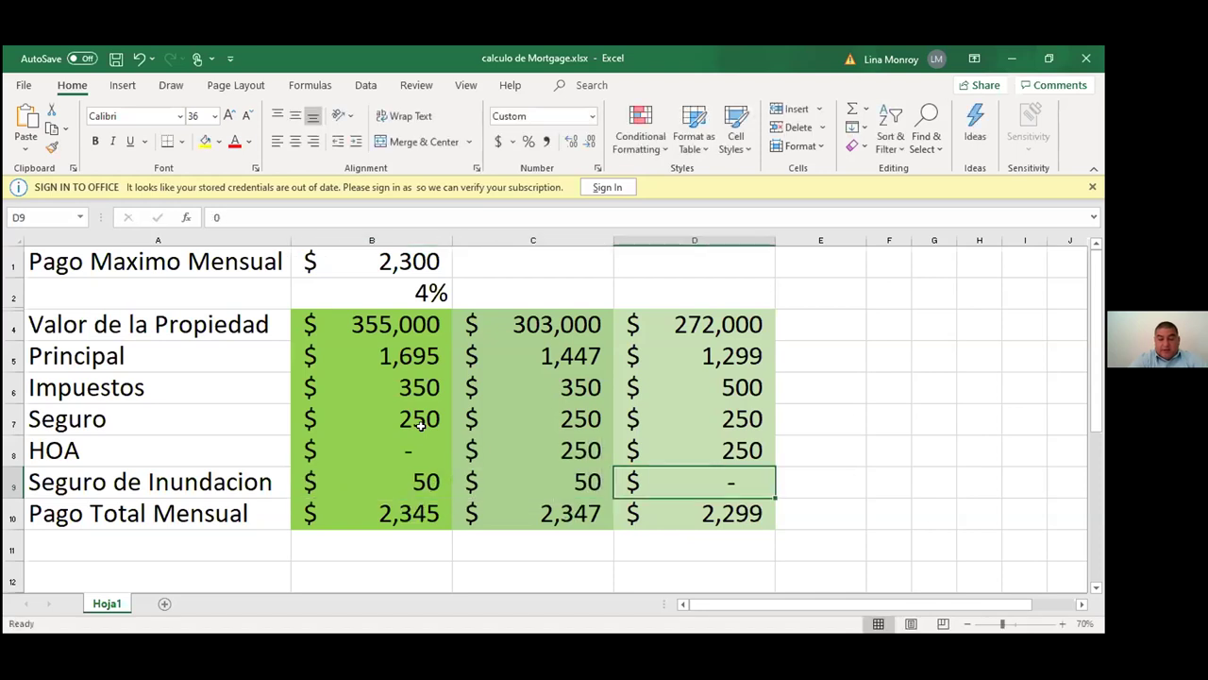
{"action": "type", "text": "50"}
{"action": "key", "text": "Tab"}
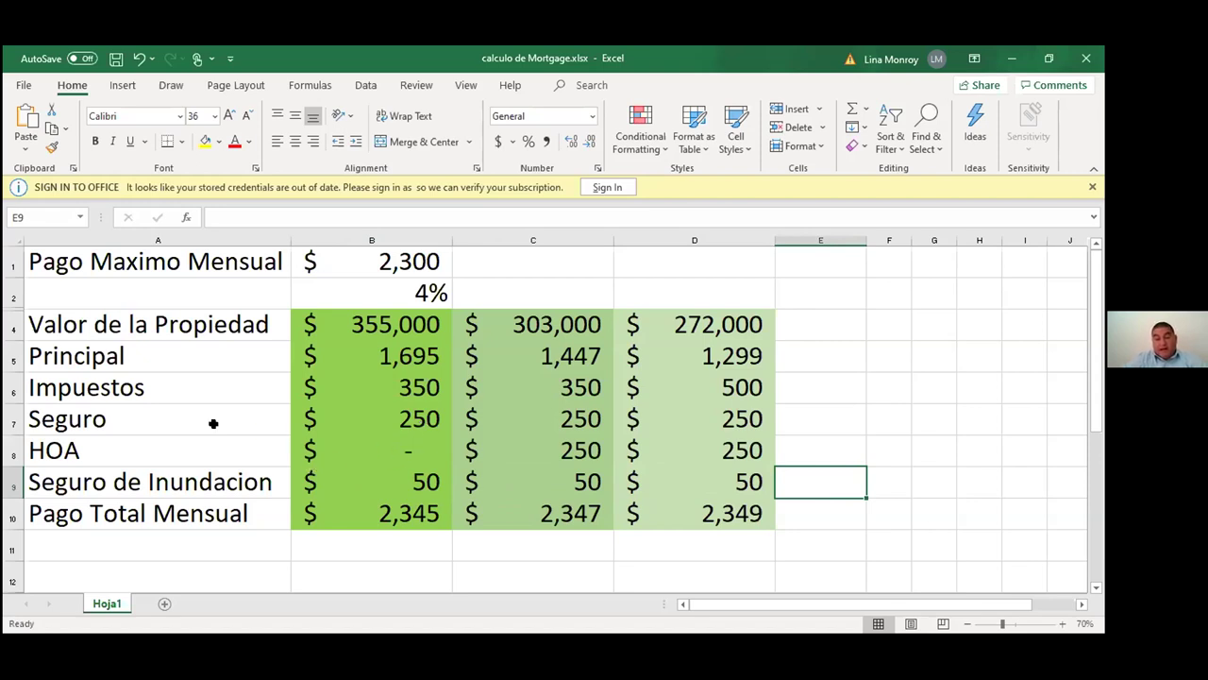
Try a Valor de la Propiedad of 267000 for the third property in cell D4
{"action": "left_click", "coordinate": [713, 327]}
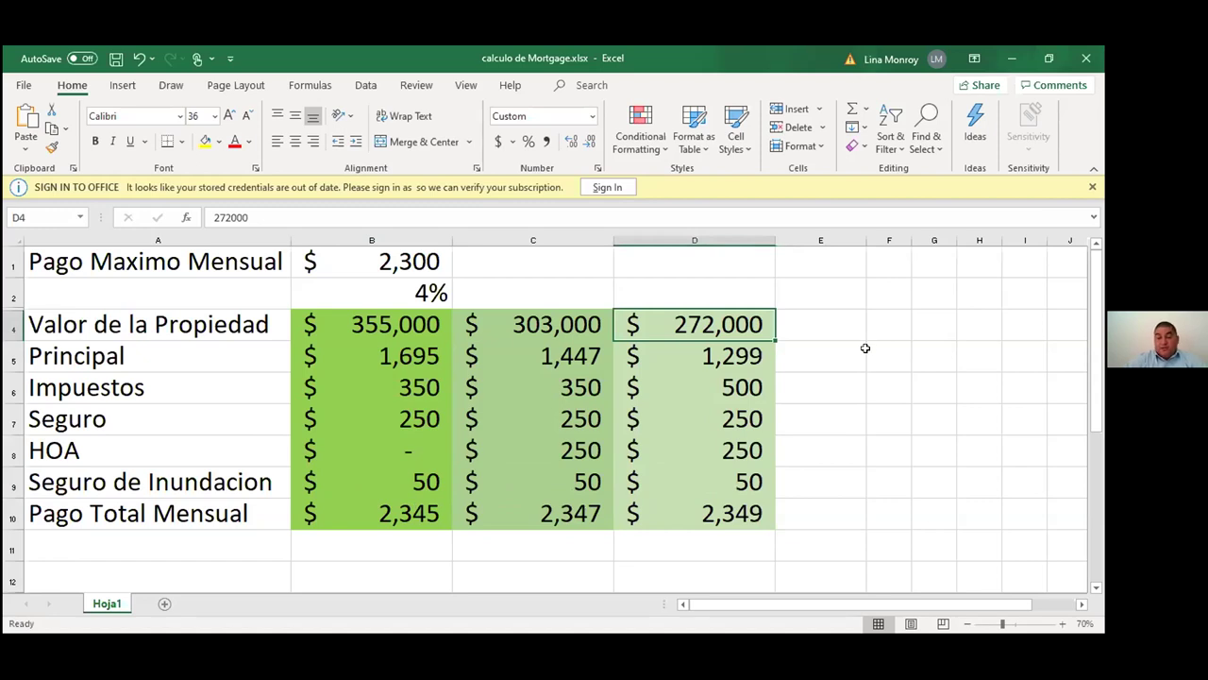
{"action": "type", "text": "265"}
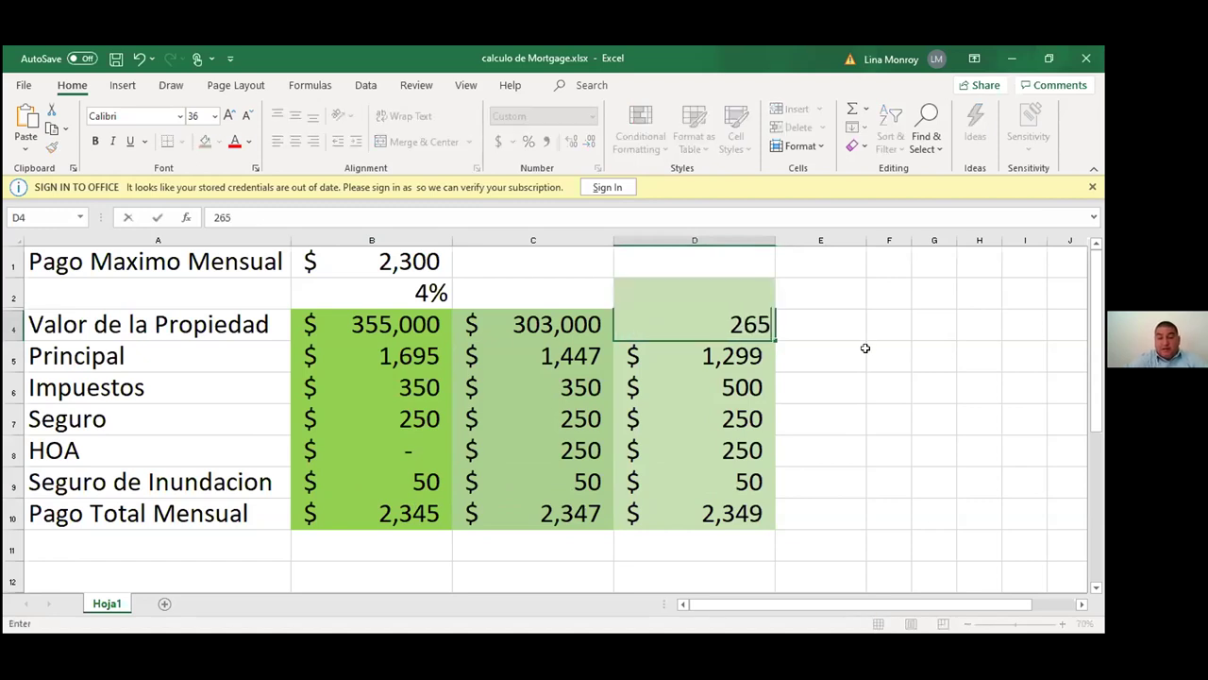
{"action": "key", "text": "BackSpace"}
{"action": "type", "text": "7000"}
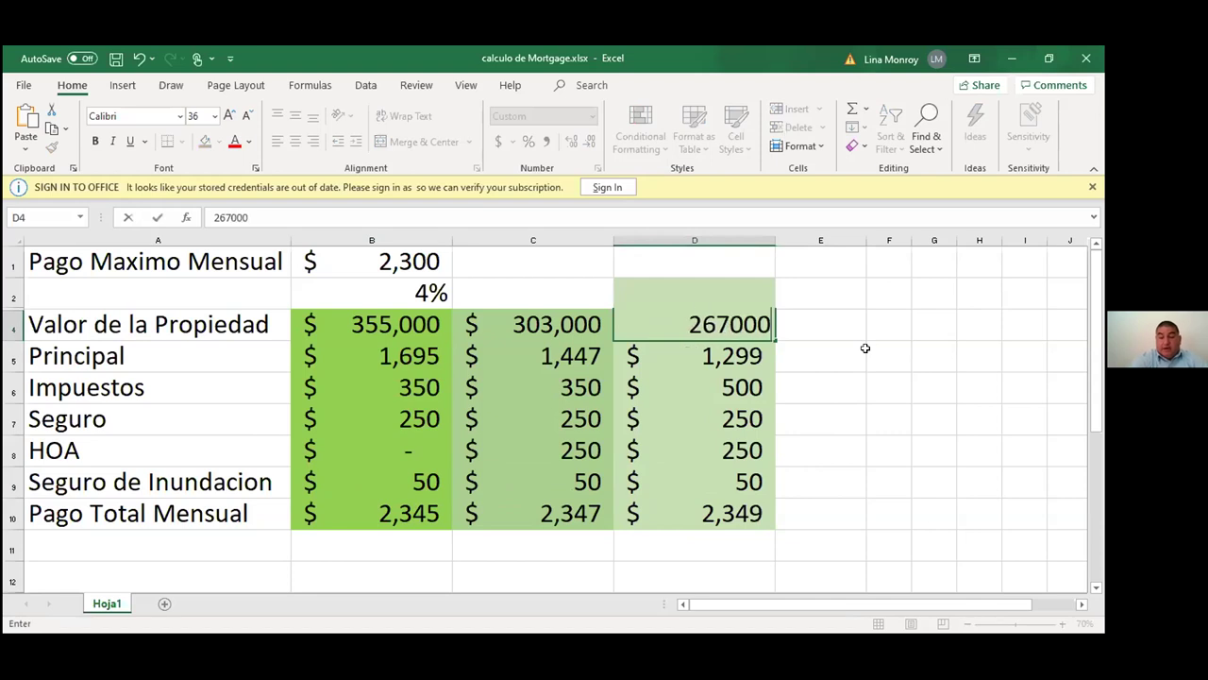
{"action": "key", "text": "Return"}
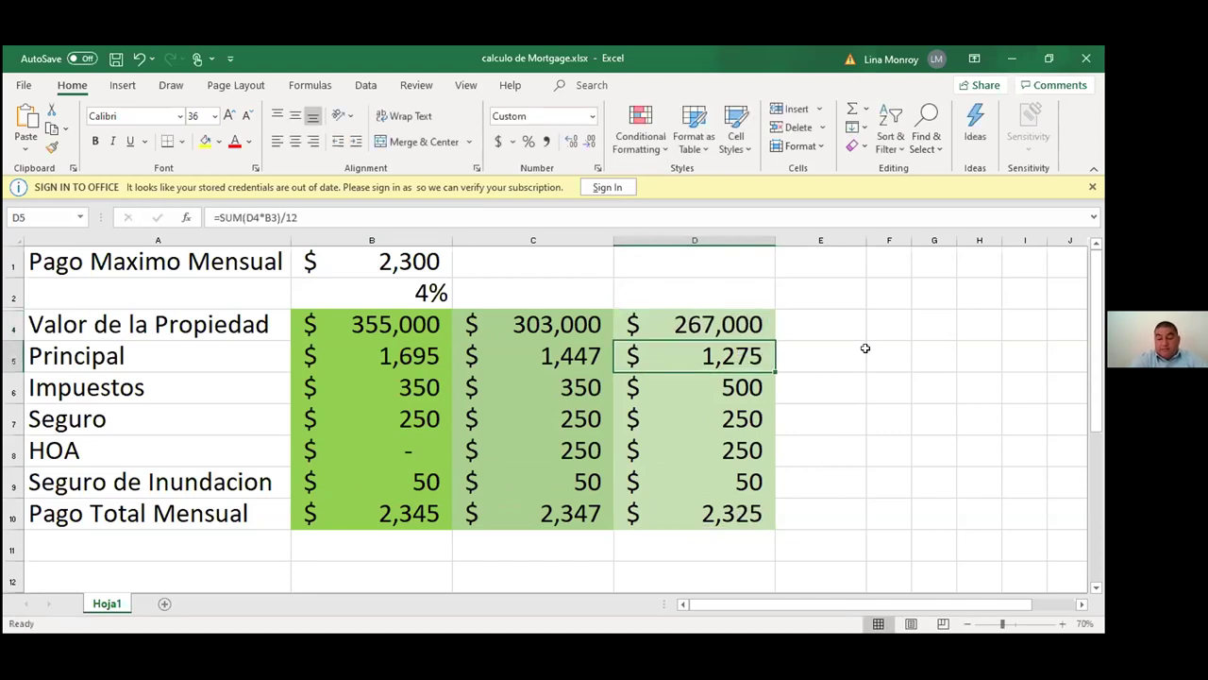
Set the third property's Valor de la Propiedad in D4 to 262,000, and switch to the Financiamiento slide presentation
{"action": "key", "text": "Up"}
{"action": "type", "text": "262"}
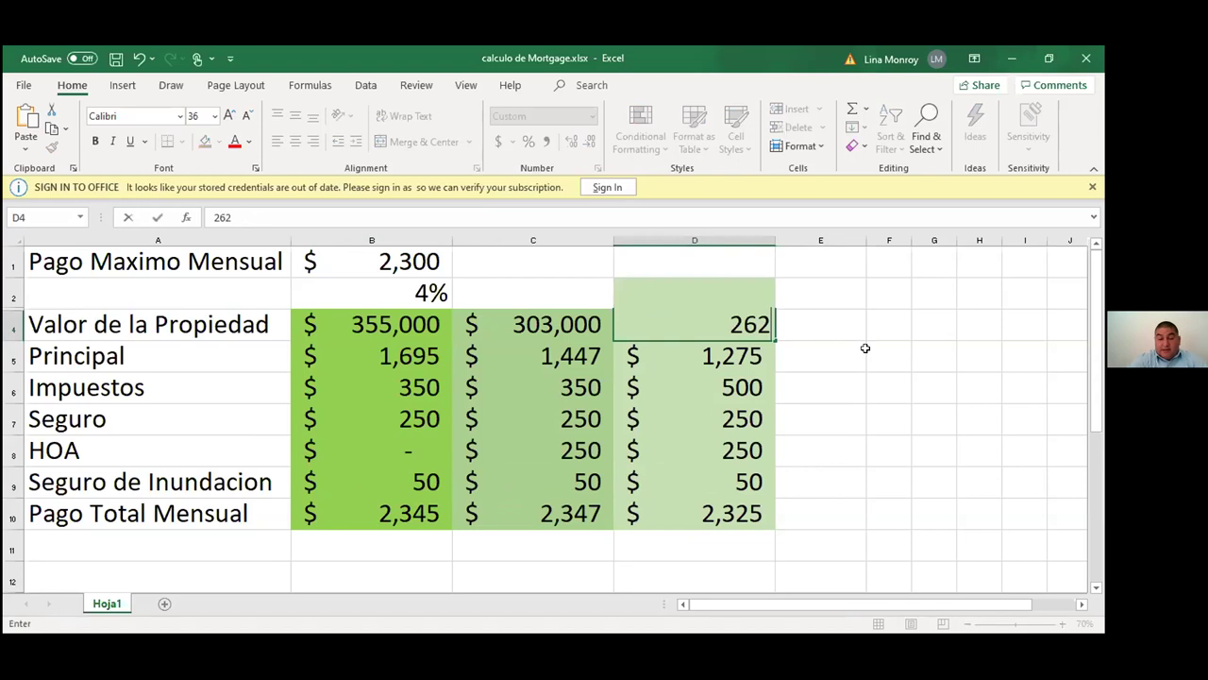
{"action": "type", "text": ",00000"}
{"action": "key", "text": "Return"}
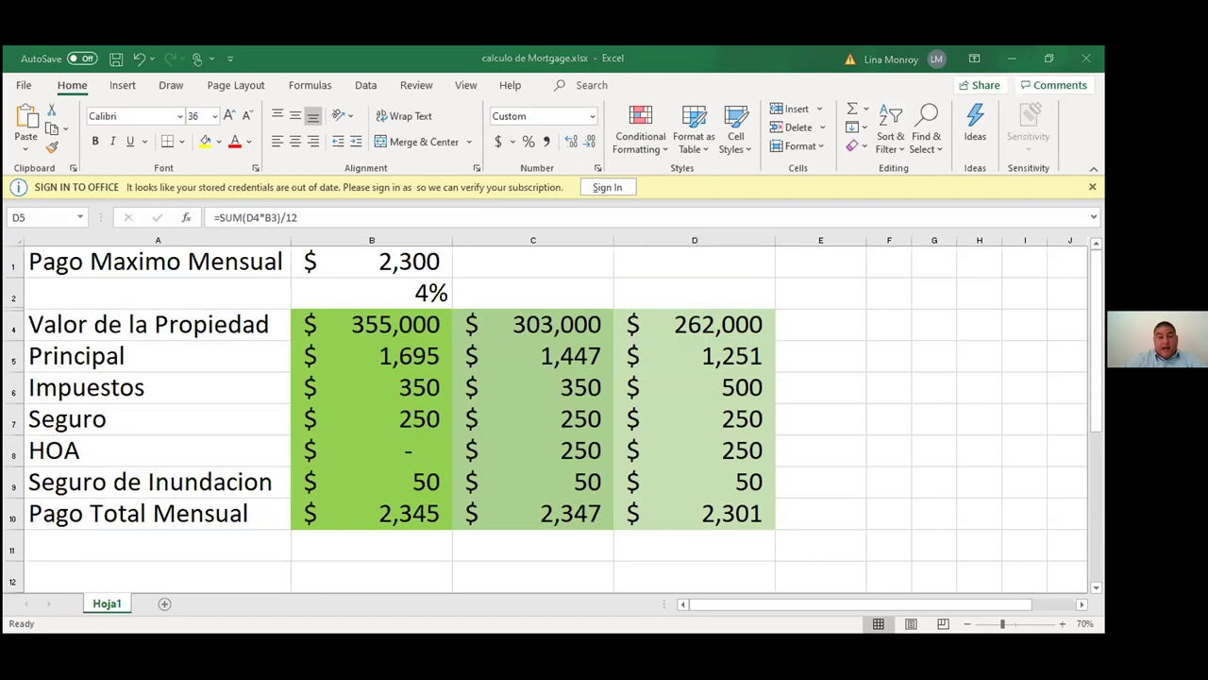
{"action": "key", "text": "alt+Tab"}
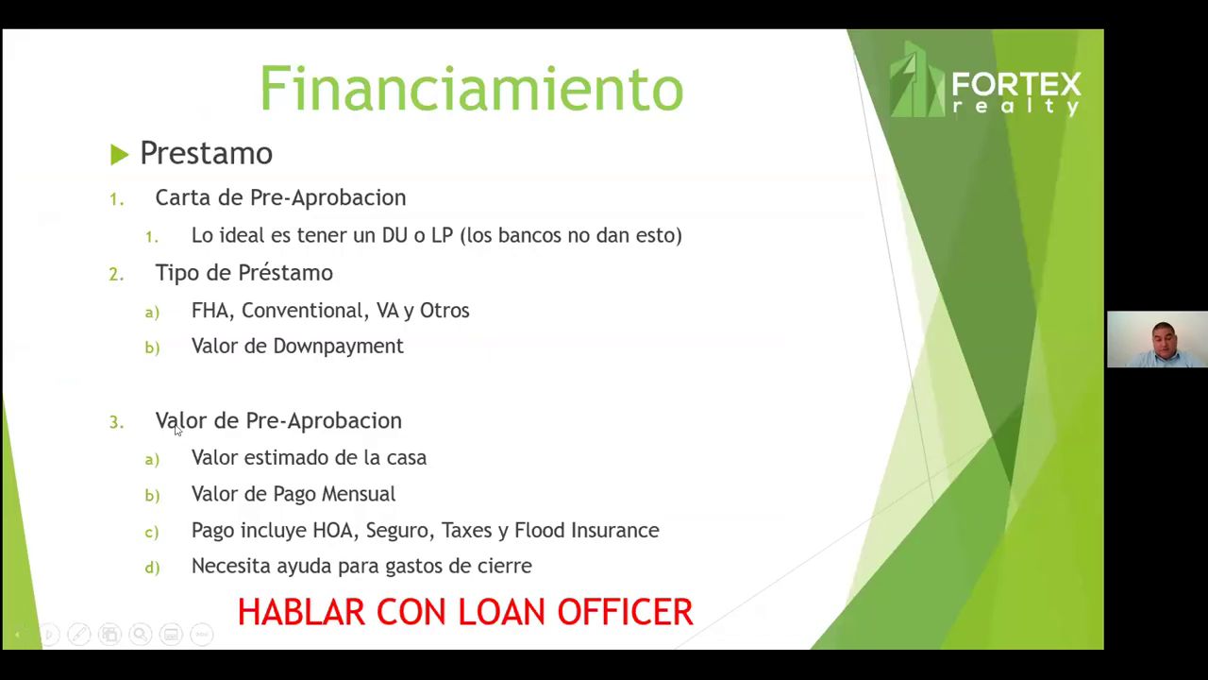